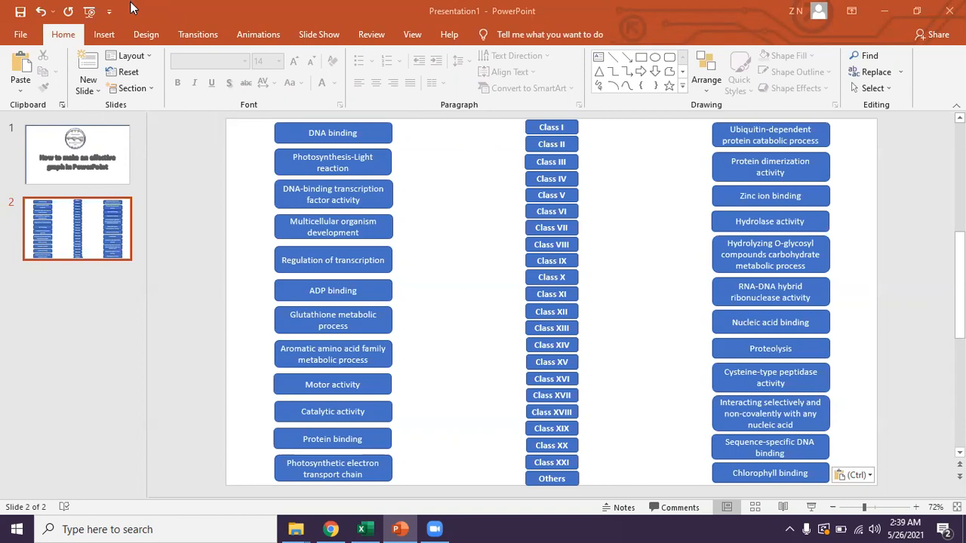
Draw an elbow connector about 0.63" high and 1.48" wide in the gap between DNA binding and the class column.
{"action": "left_click", "coordinate": [106, 38]}
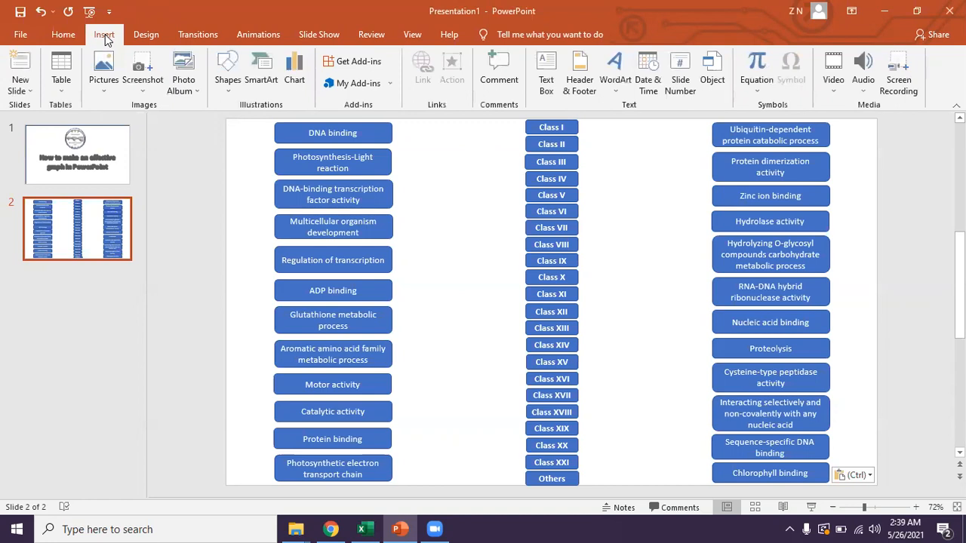
{"action": "left_click", "coordinate": [225, 90]}
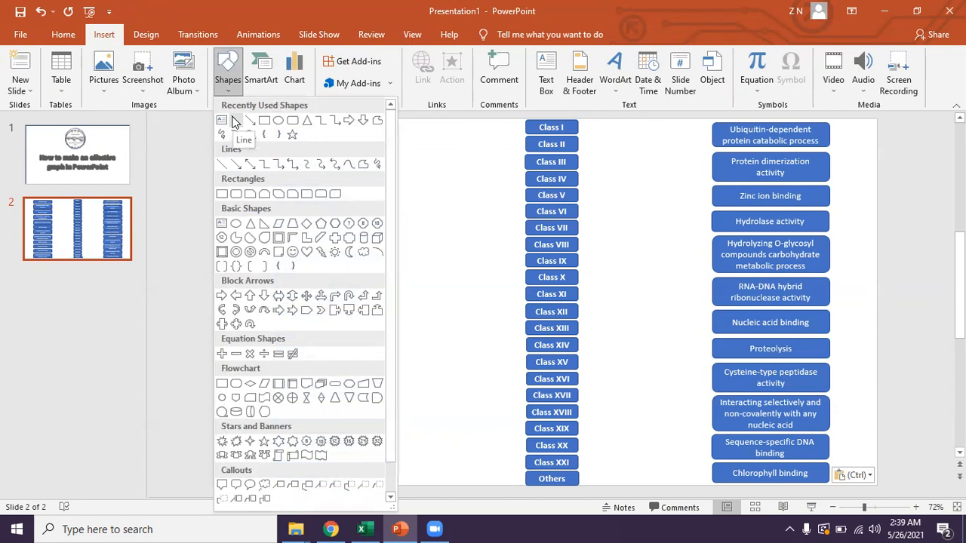
{"action": "left_click", "coordinate": [264, 166]}
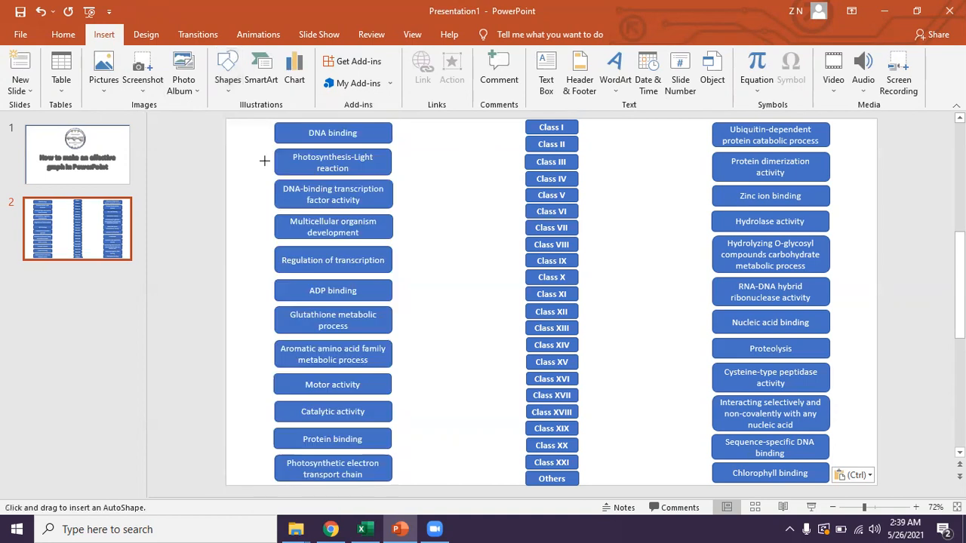
{"action": "left_click_drag", "start_coordinate": [411, 137], "coordinate": [483, 166]}
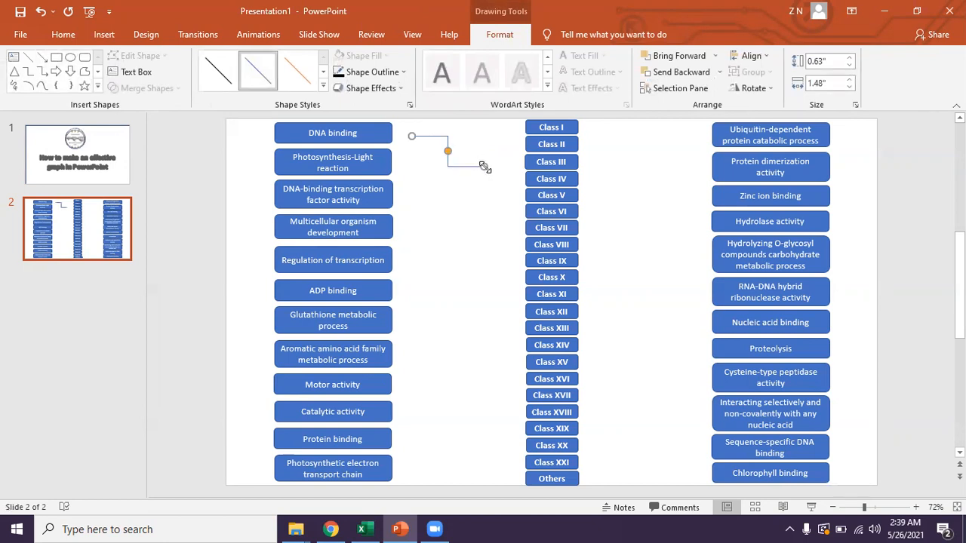
Attach the elbow connector's ends to Class I and Nucleic acid binding, and shift its vertical segment close to the Nucleic acid binding column.
{"action": "left_click_drag", "start_coordinate": [483, 166], "coordinate": [575, 128]}
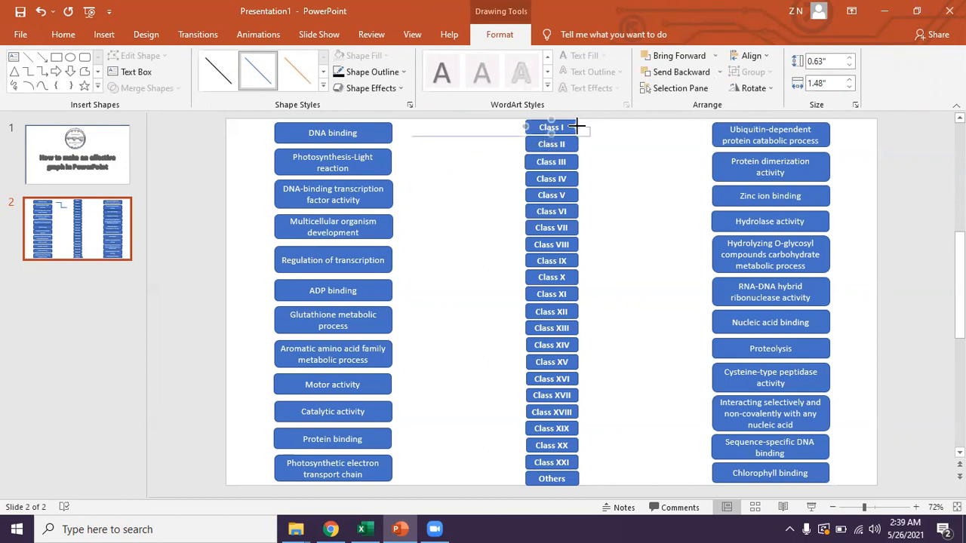
{"action": "left_click", "coordinate": [575, 128]}
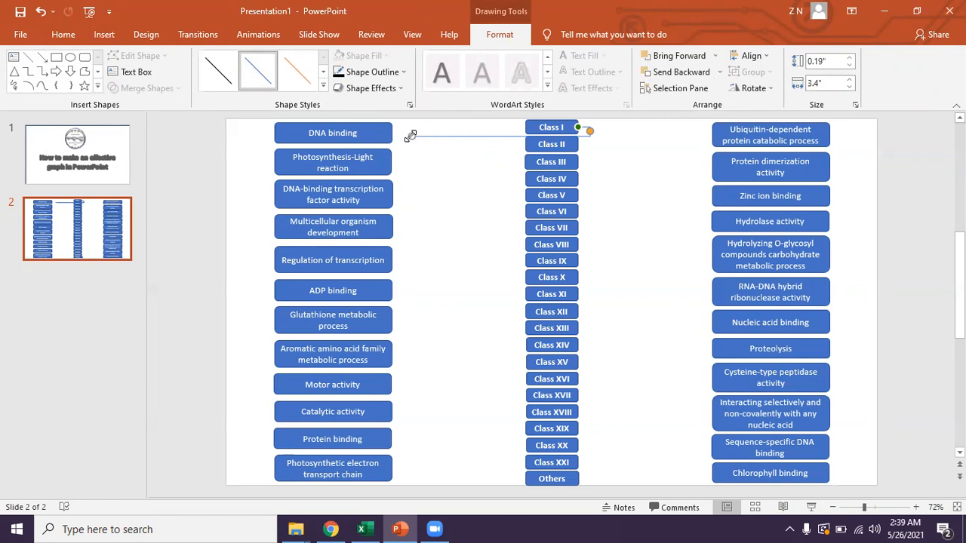
{"action": "left_click_drag", "start_coordinate": [411, 135], "coordinate": [712, 321]}
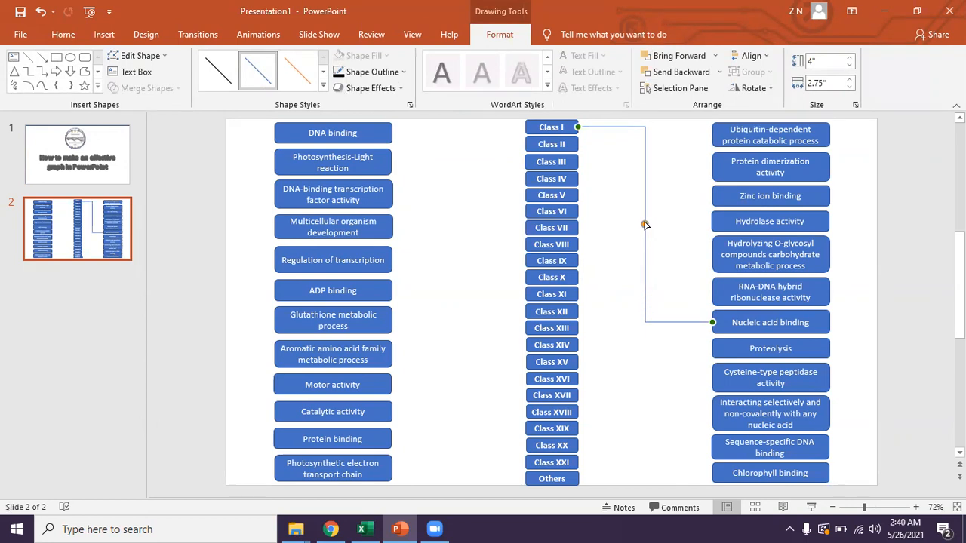
{"action": "left_click_drag", "start_coordinate": [645, 224], "coordinate": [700, 225]}
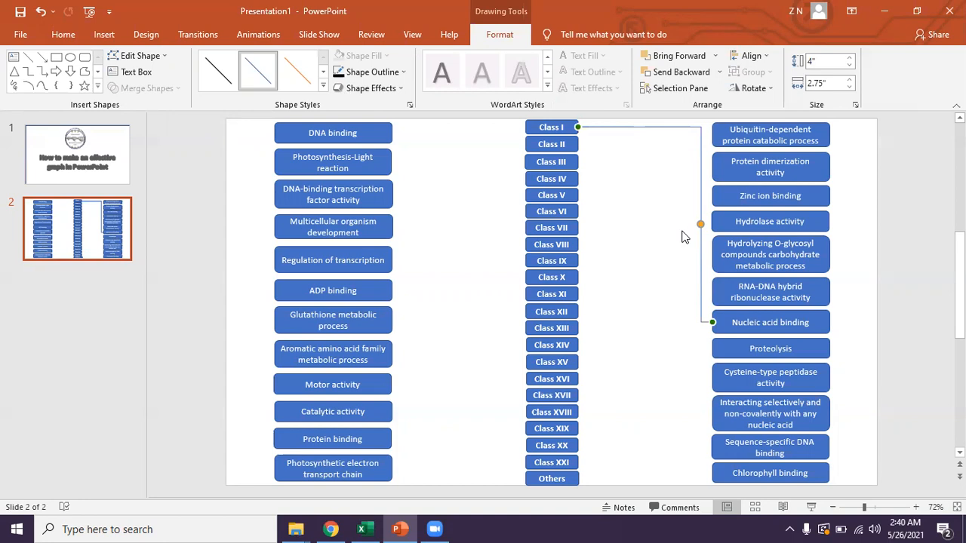
{"action": "left_click", "coordinate": [645, 219]}
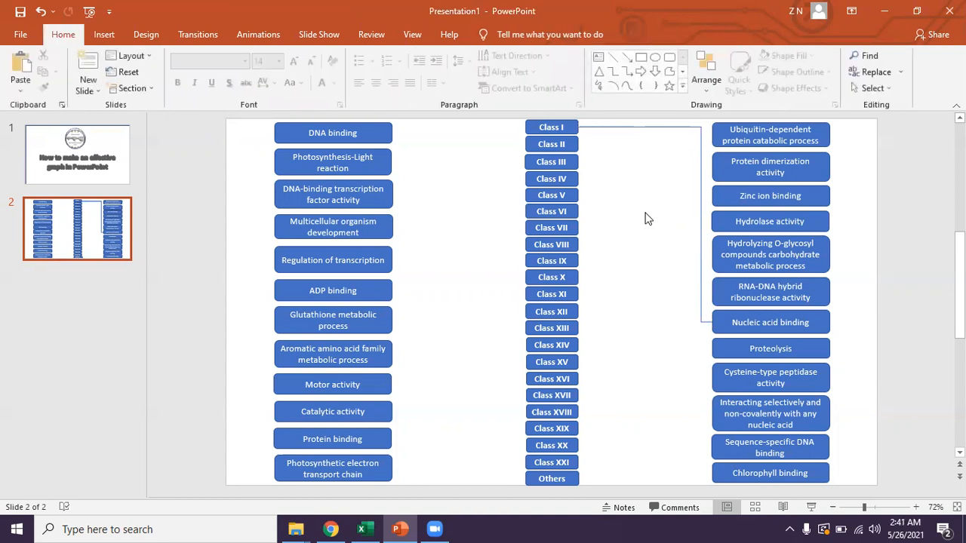
{"action": "key", "text": "ctrl+v"}
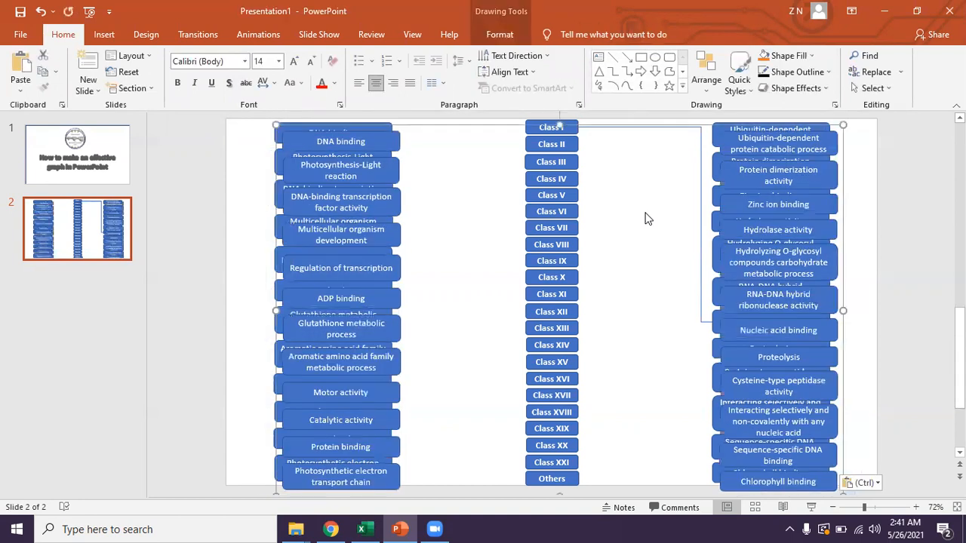
{"action": "key", "text": "ctrl+z"}
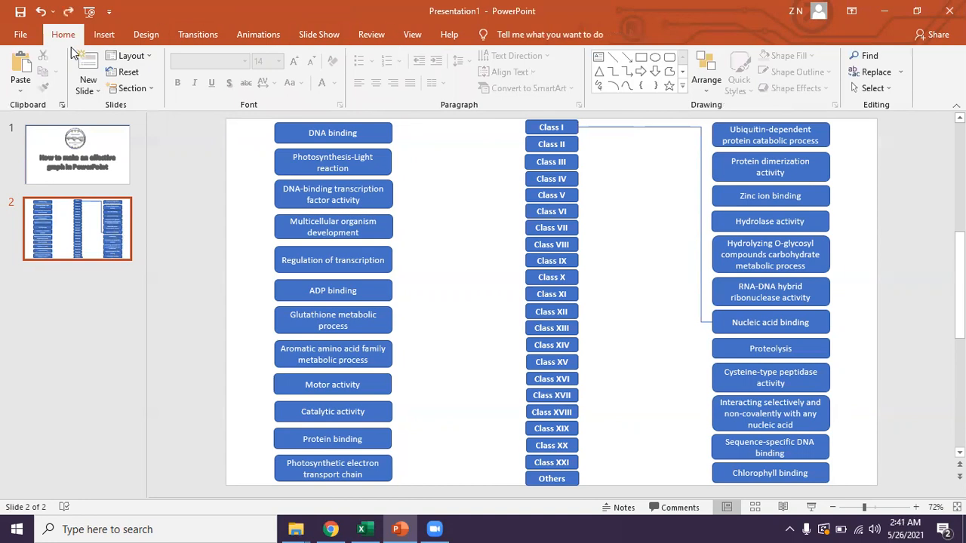
{"action": "left_click", "coordinate": [103, 35]}
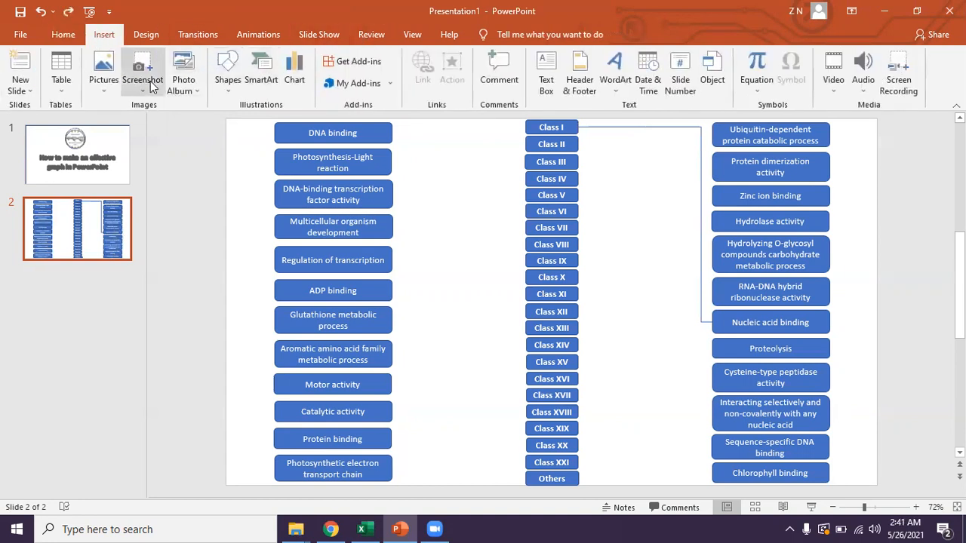
Duplicate the Class I connector, attach the copy between Class I and Protein dimerization activity, and place its vertical segment just beside the first connector's.
{"action": "left_click", "coordinate": [620, 129]}
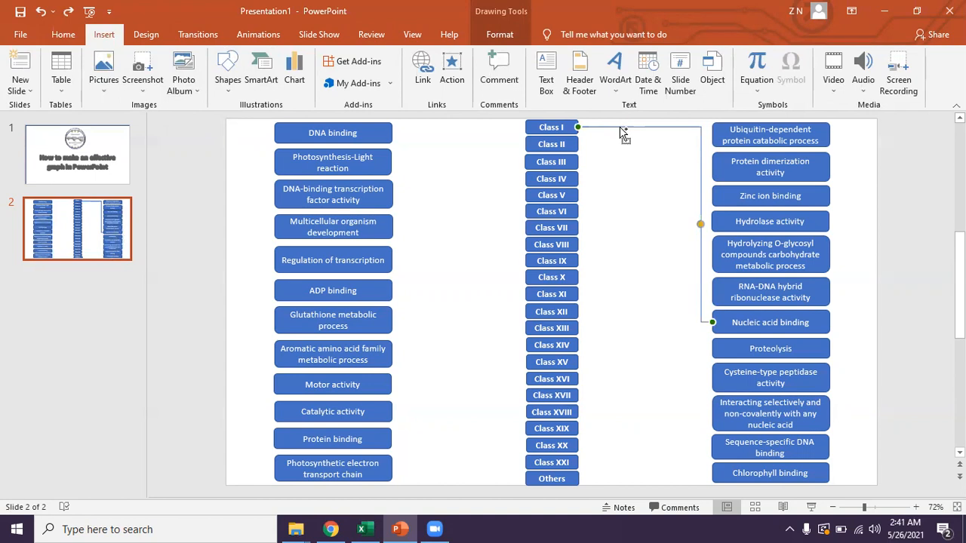
{"action": "key", "text": "ctrl+v"}
{"action": "left_click_drag", "start_coordinate": [585, 134], "coordinate": [578, 128]}
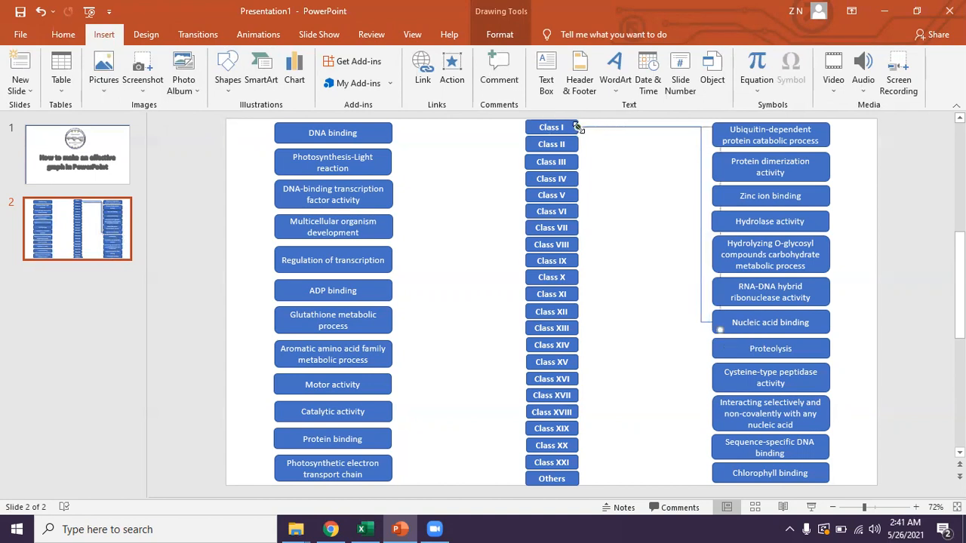
{"action": "left_click_drag", "start_coordinate": [719, 300], "coordinate": [712, 167]}
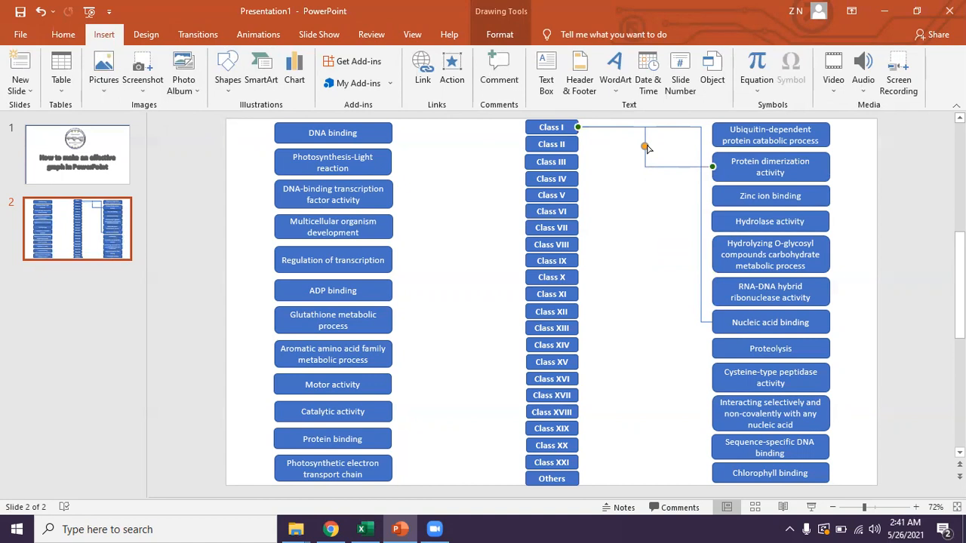
{"action": "left_click_drag", "start_coordinate": [645, 146], "coordinate": [694, 147]}
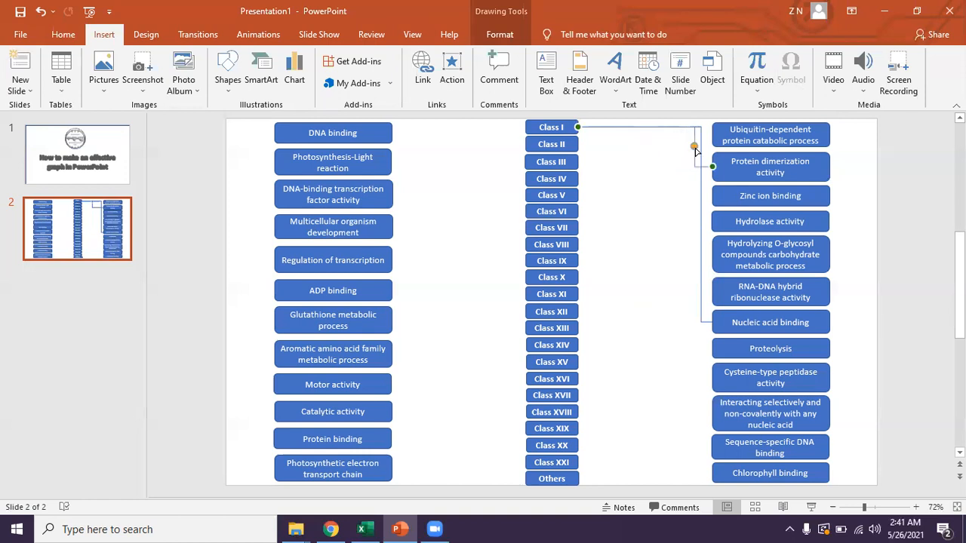
{"action": "left_click", "coordinate": [662, 169]}
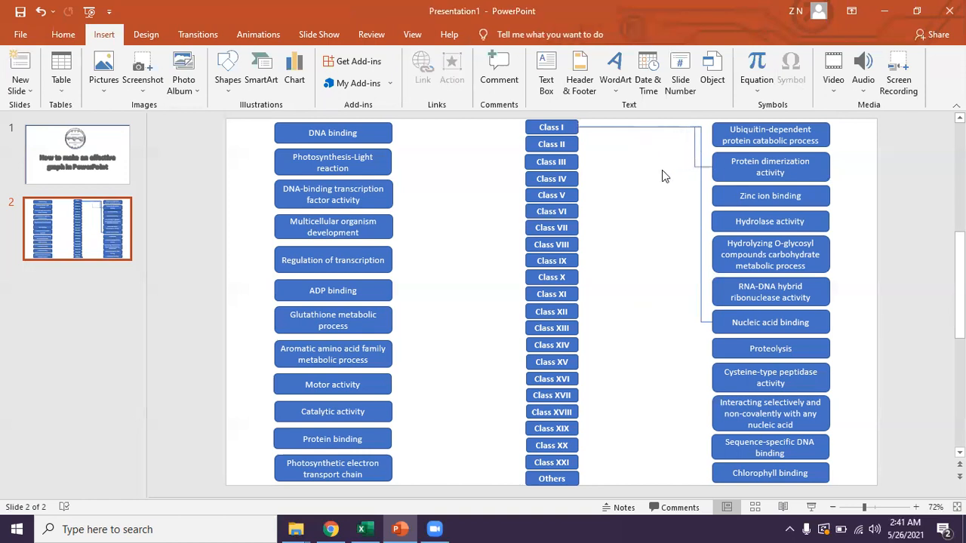
Switch to Excel, read the full Class I term in cell H26 of the Geneontology sheet, and return to the PowerPoint slide.
{"action": "left_click", "coordinate": [361, 529]}
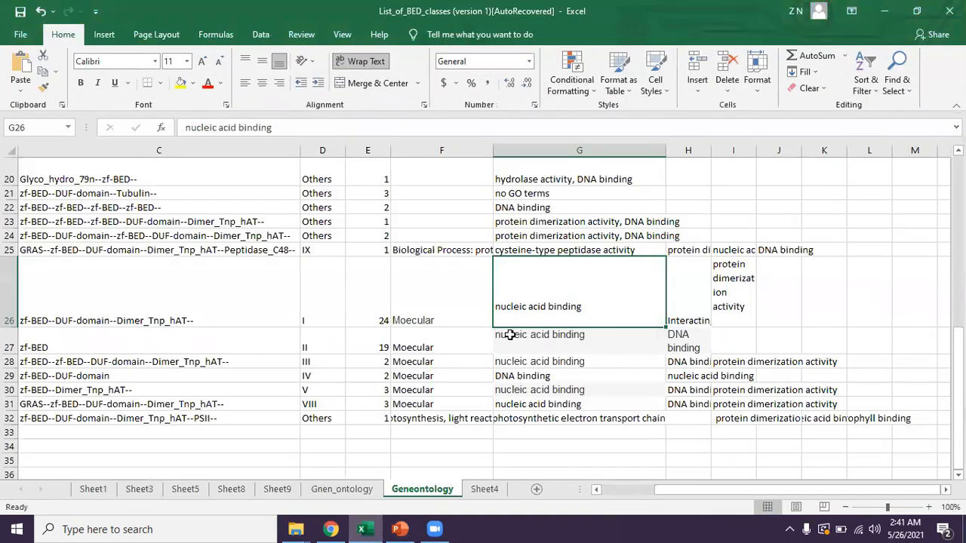
{"action": "left_click", "coordinate": [685, 313]}
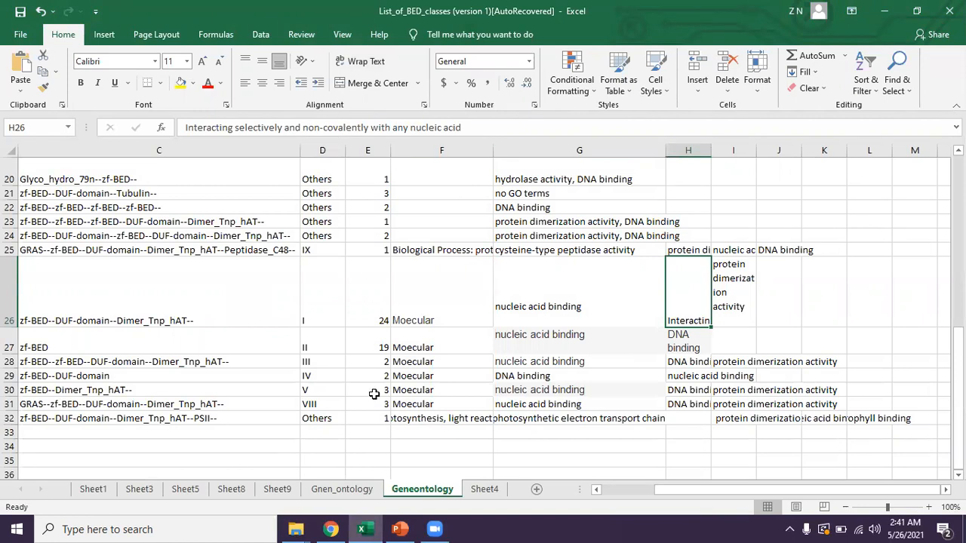
{"action": "left_click", "coordinate": [398, 528]}
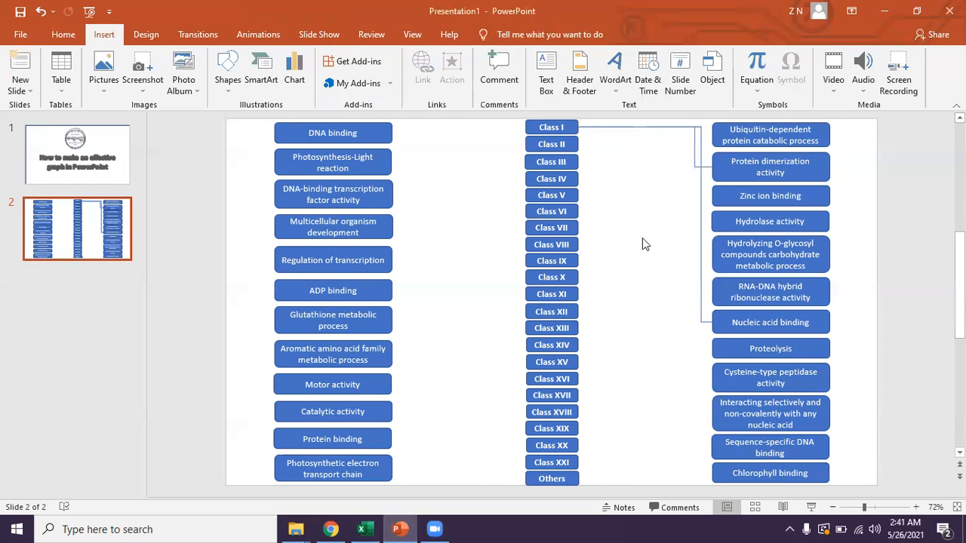
Duplicate the Nucleic acid binding connector, link the copy from Class I to Interacting selectively and non-covalently with any nucleic acid, and offset its vertical segment.
{"action": "left_click", "coordinate": [701, 226]}
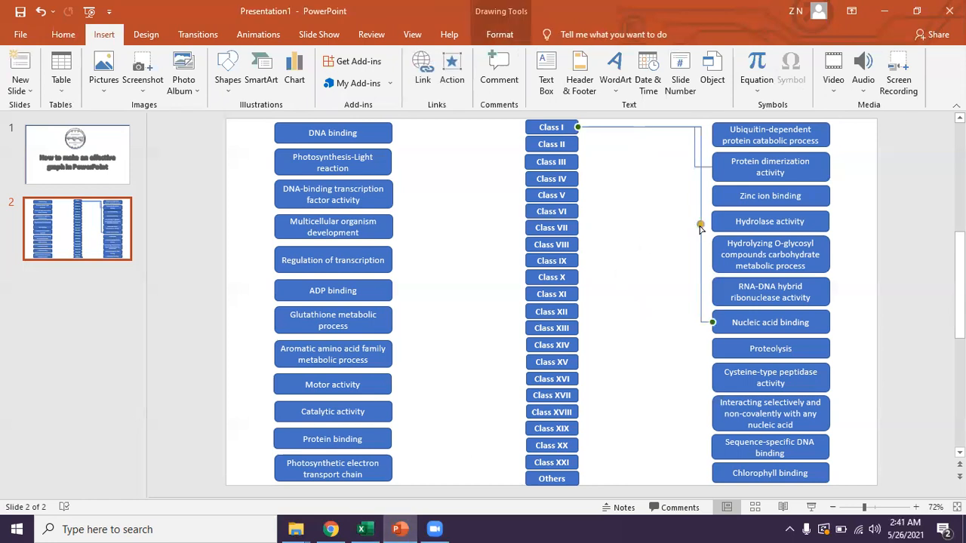
{"action": "key", "text": "ctrl+v"}
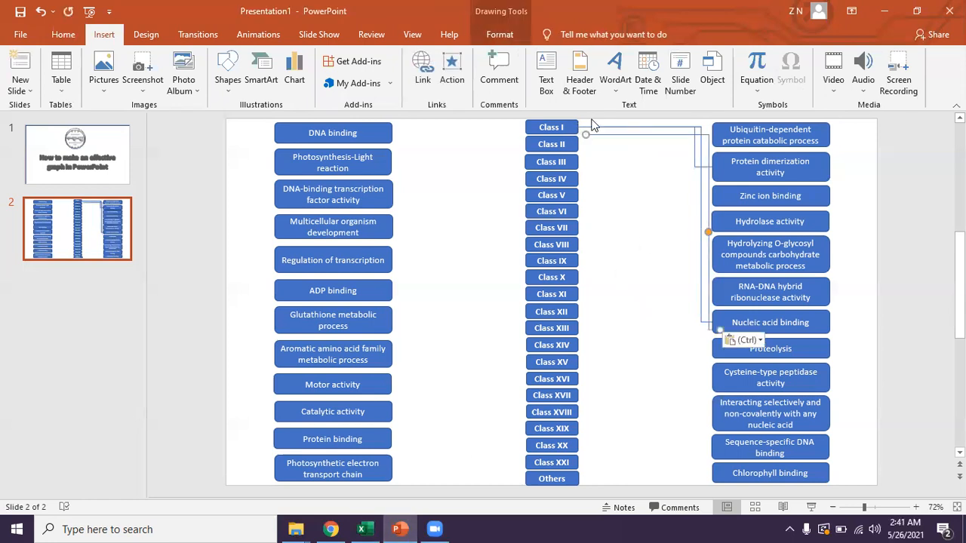
{"action": "left_click_drag", "start_coordinate": [585, 134], "coordinate": [578, 129]}
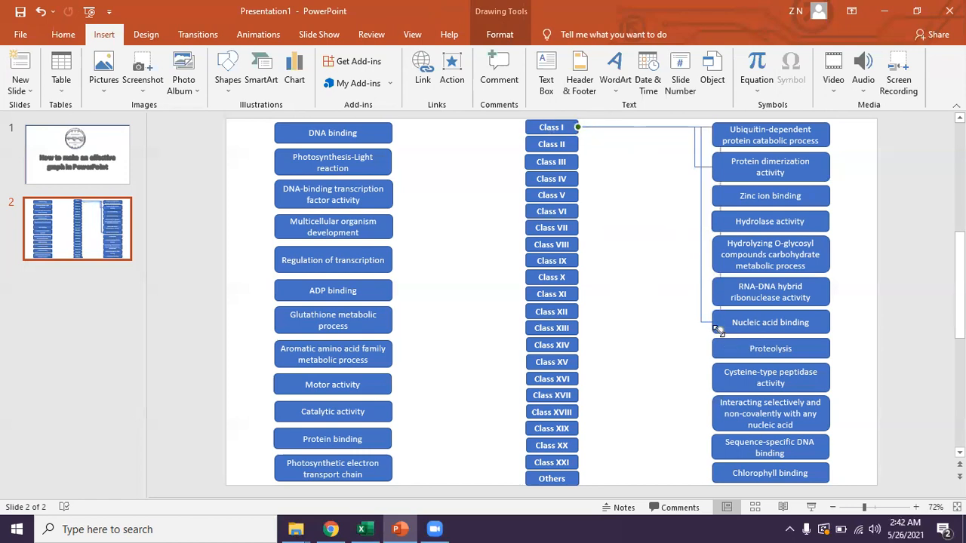
{"action": "left_click_drag", "start_coordinate": [717, 329], "coordinate": [713, 414]}
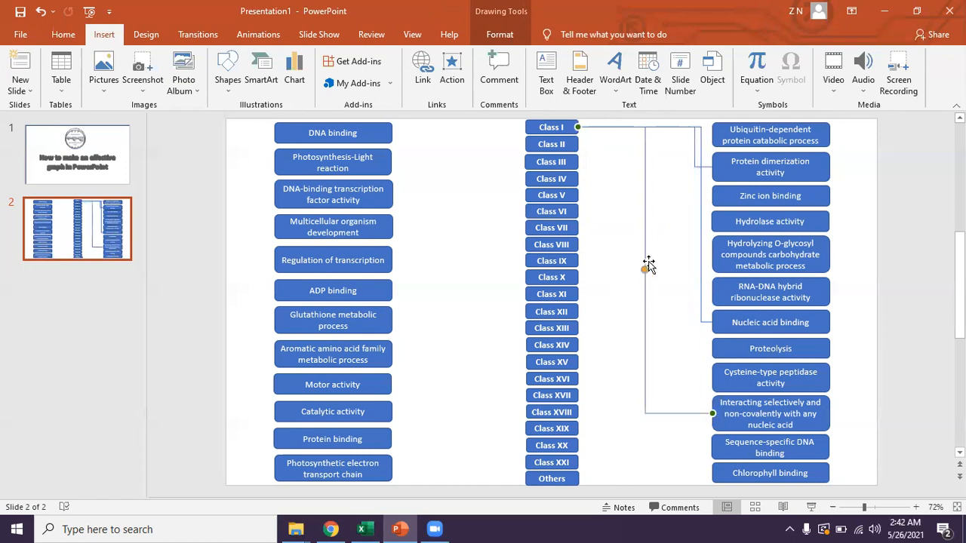
{"action": "left_click_drag", "start_coordinate": [646, 270], "coordinate": [689, 274]}
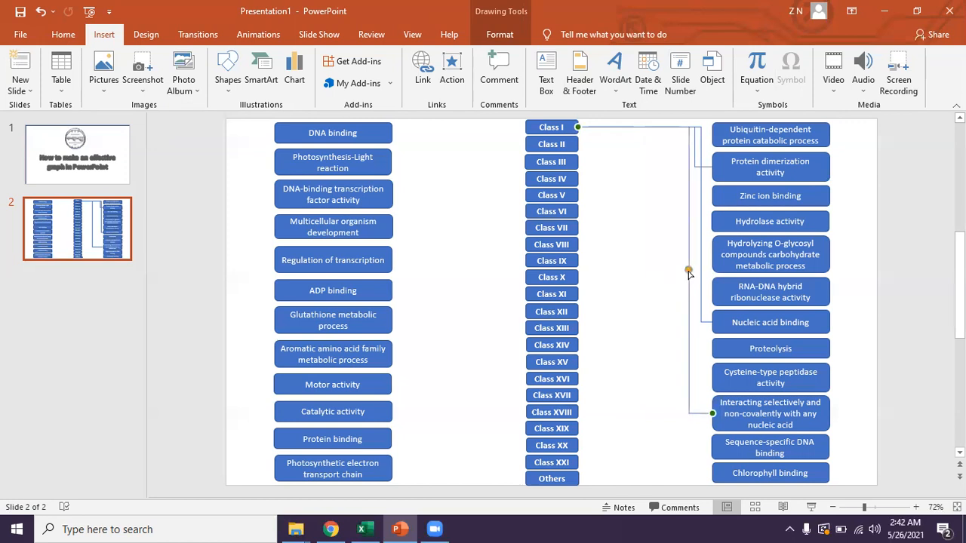
{"action": "left_click", "coordinate": [854, 315]}
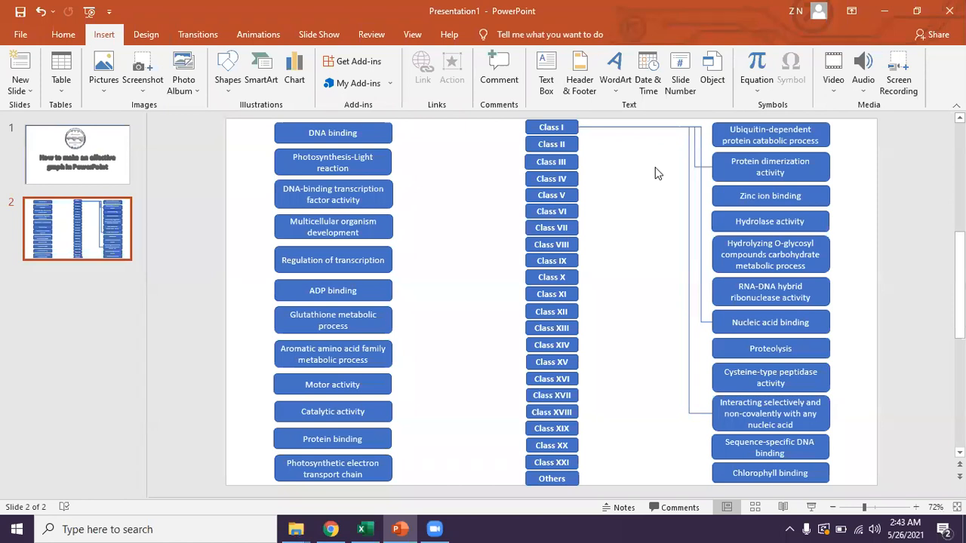
Set the outline weight of the connector from Class I to Interacting selectively and non-covalently with any nucleic acid to 2¼ pt.
{"action": "left_click", "coordinate": [633, 127]}
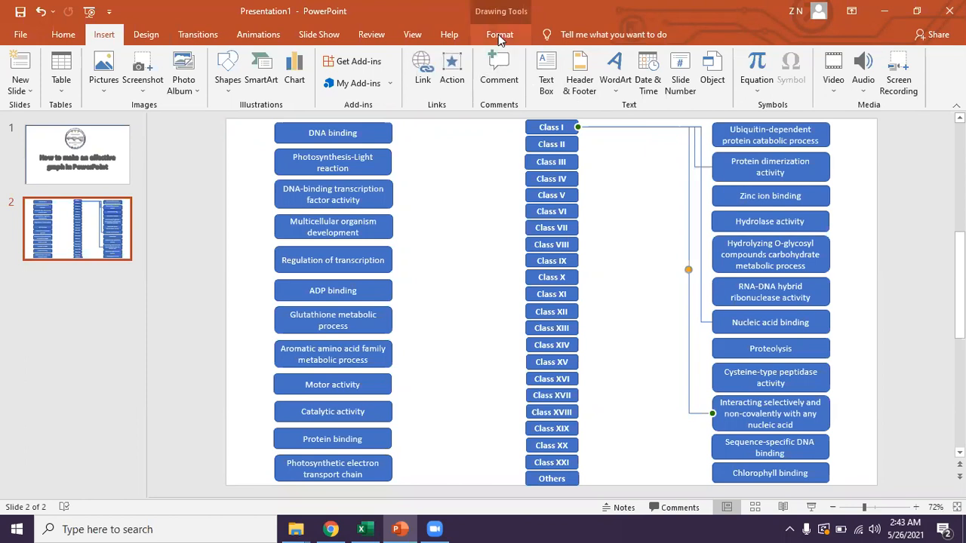
{"action": "left_click", "coordinate": [56, 41]}
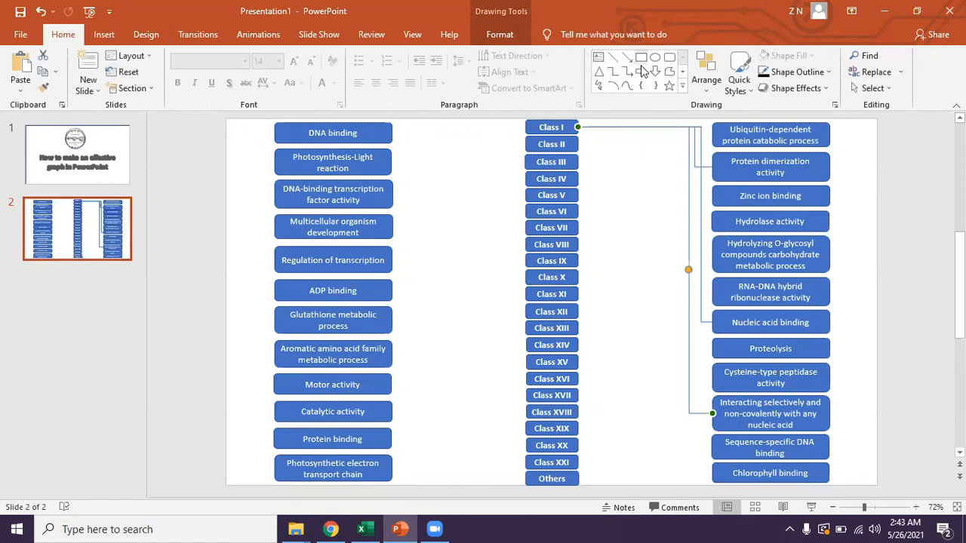
{"action": "left_click", "coordinate": [495, 38]}
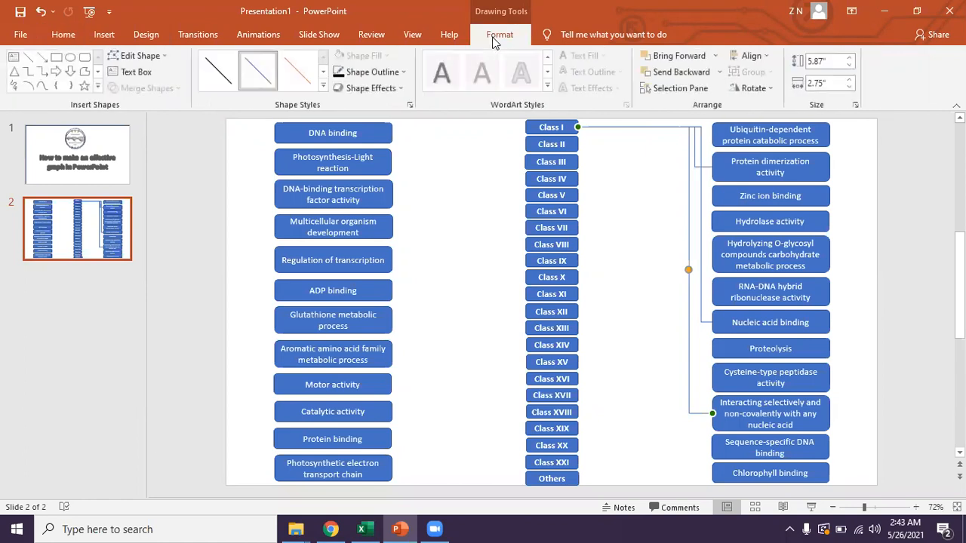
{"action": "left_click", "coordinate": [393, 75]}
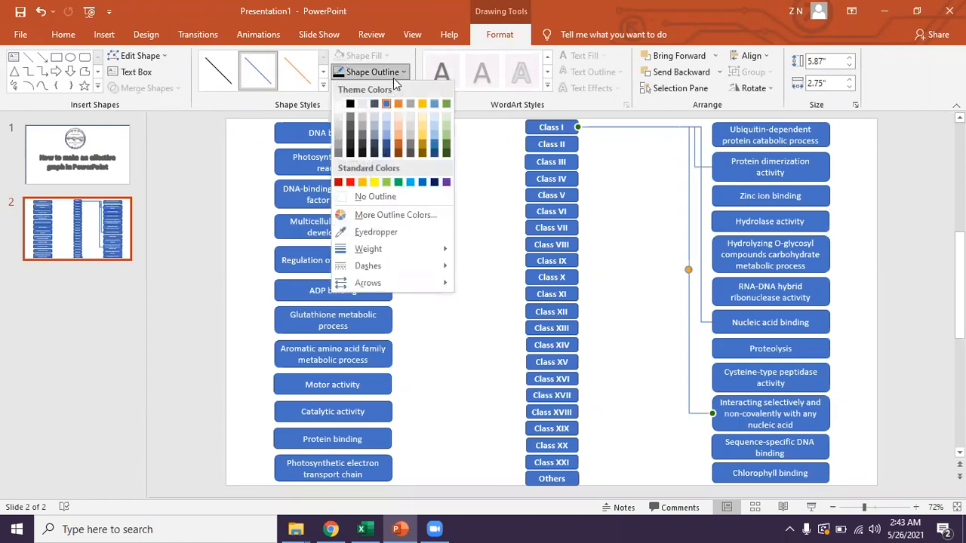
{"action": "mouse_move", "coordinate": [417, 248]}
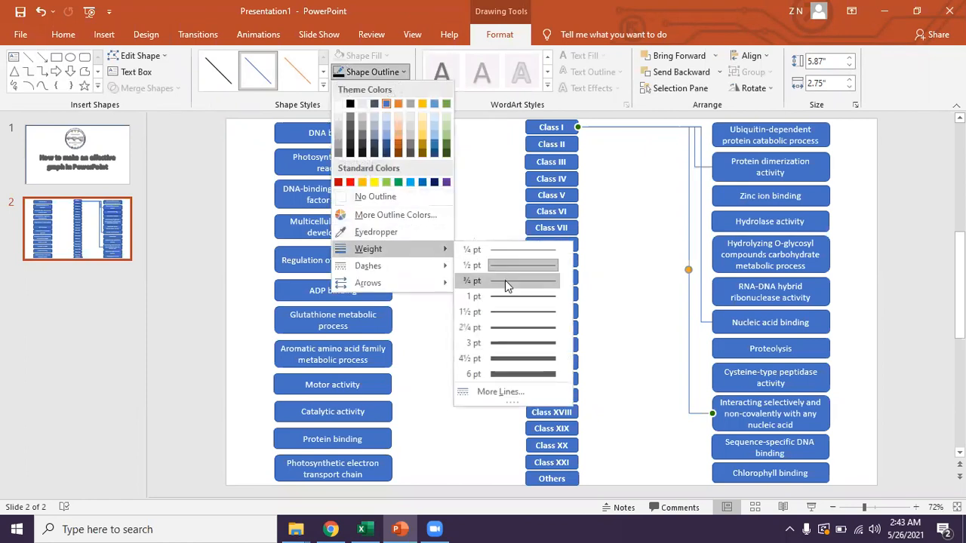
{"action": "left_click", "coordinate": [520, 326]}
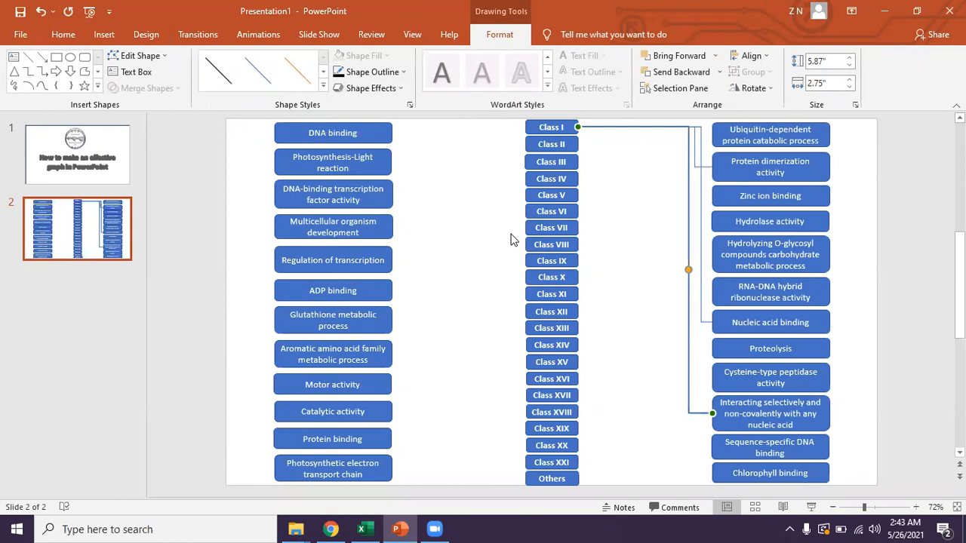
Set the outline weight of the connector from Class I to Nucleic acid binding to 2¼ pt.
{"action": "left_click", "coordinate": [701, 197]}
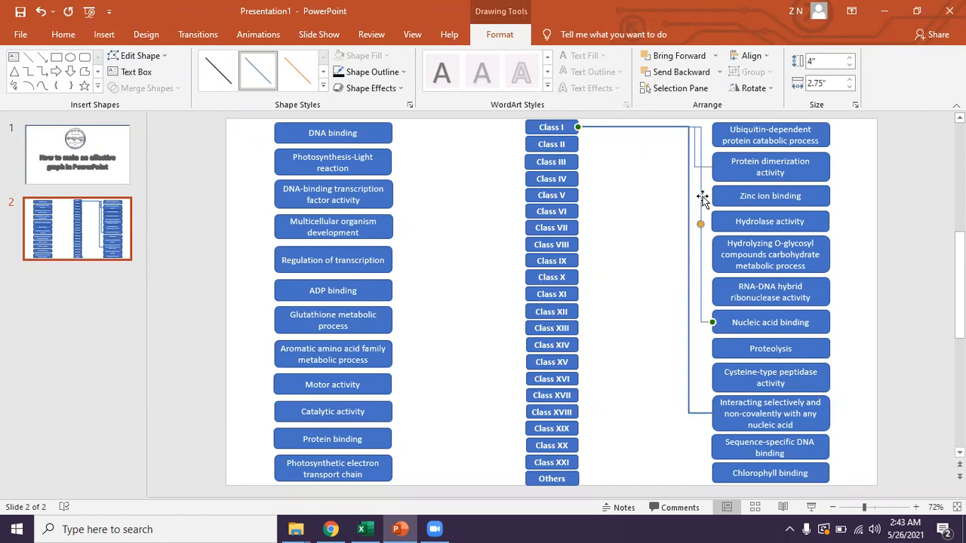
{"action": "left_click", "coordinate": [386, 75]}
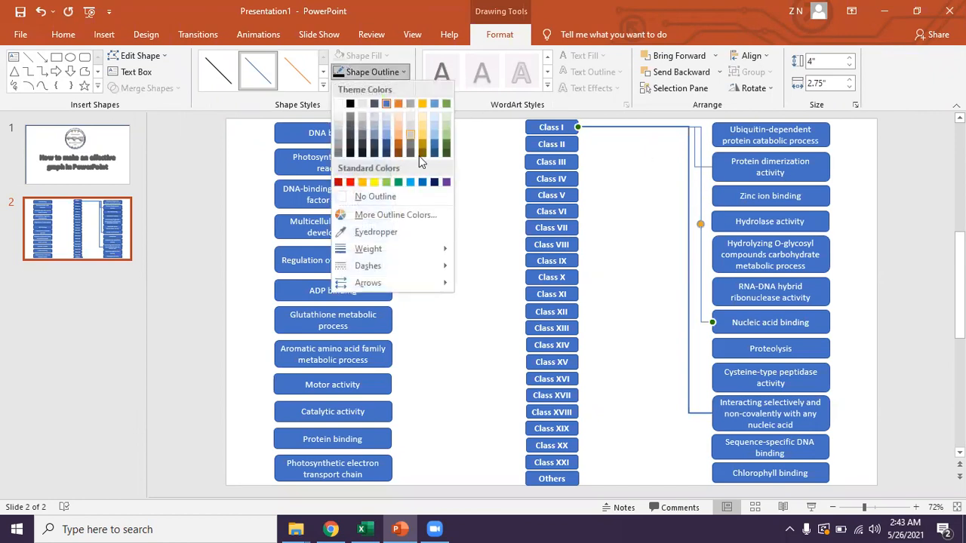
{"action": "mouse_move", "coordinate": [440, 249]}
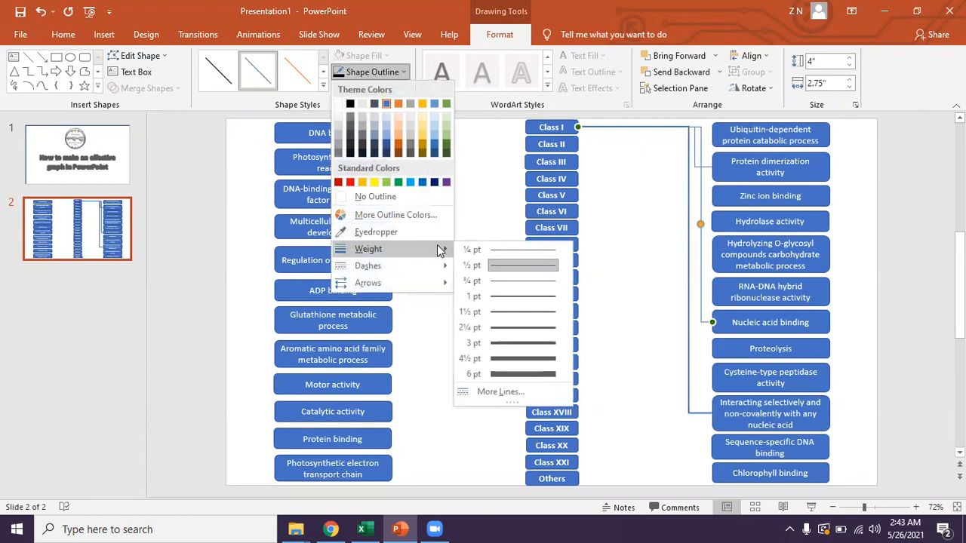
{"action": "left_click", "coordinate": [528, 332]}
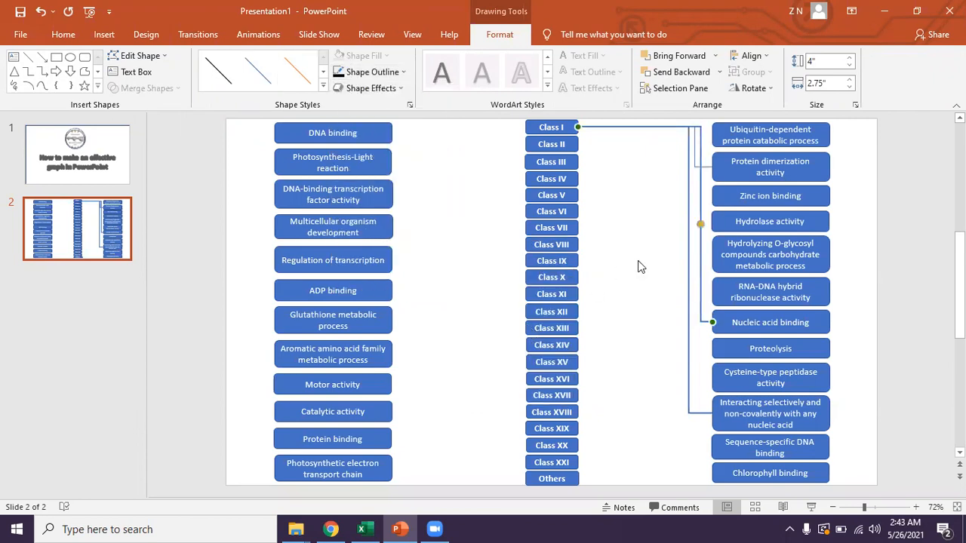
Set the outline weight of the connector from Class I to Protein dimerization activity to 2¼ pt and deselect it.
{"action": "left_click", "coordinate": [694, 161]}
{"action": "left_click", "coordinate": [696, 164]}
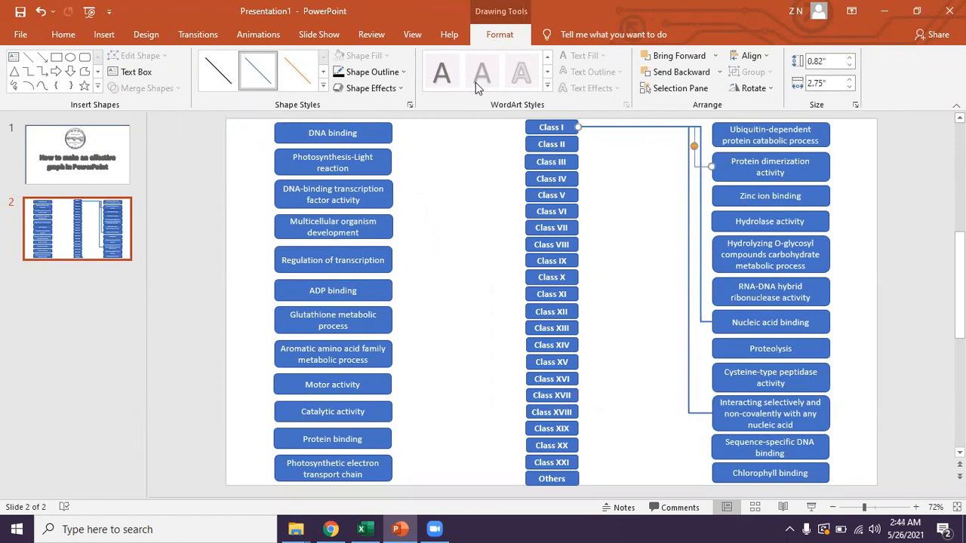
{"action": "left_click", "coordinate": [391, 76]}
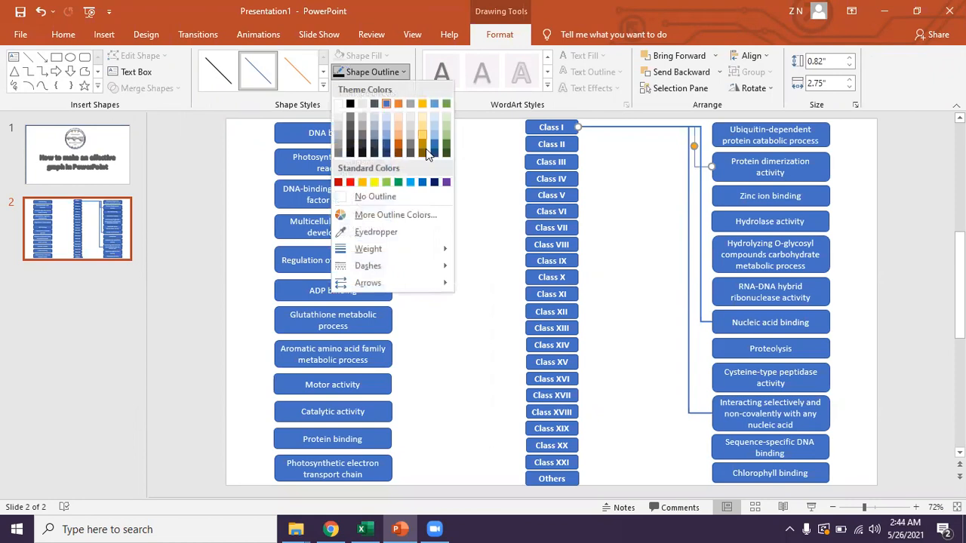
{"action": "mouse_move", "coordinate": [430, 249]}
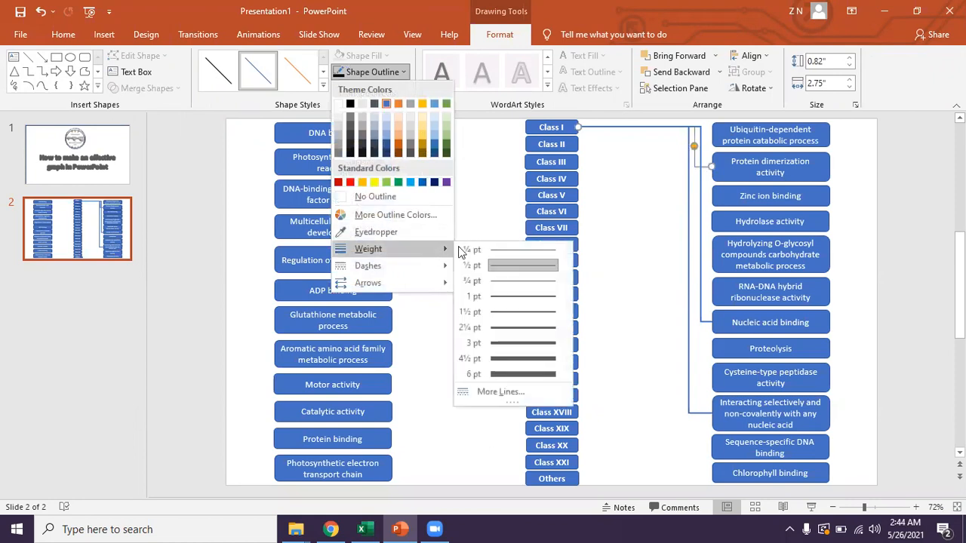
{"action": "left_click", "coordinate": [518, 329]}
{"action": "left_click", "coordinate": [634, 268]}
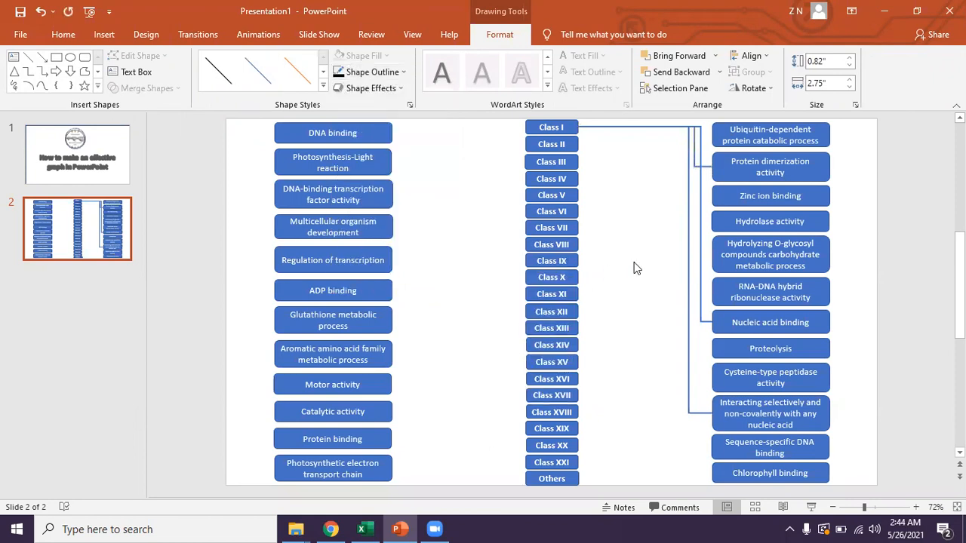
Switch to Excel, read the Class II terms in row 27 of the Geneontology sheet, and return to the PowerPoint slide.
{"action": "left_click", "coordinate": [376, 529]}
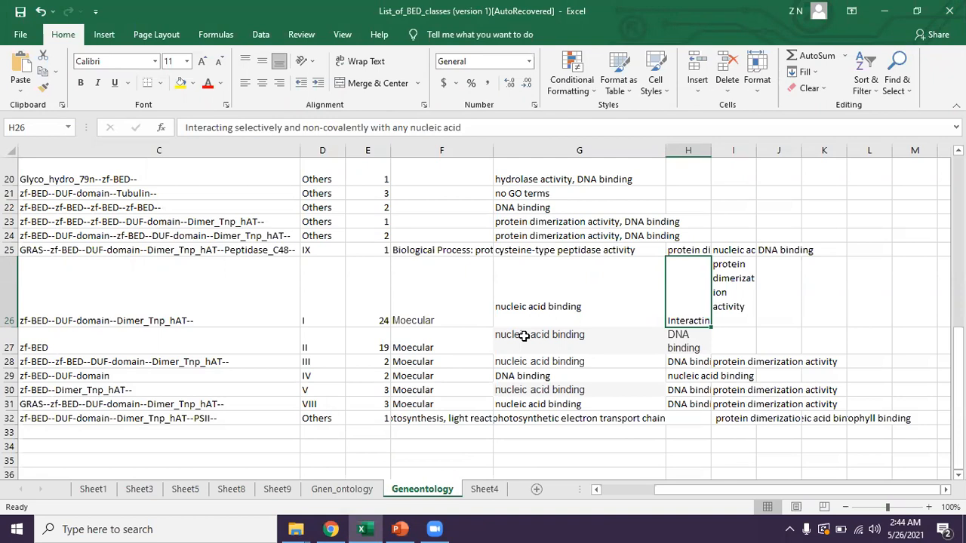
{"action": "mouse_move", "coordinate": [400, 528]}
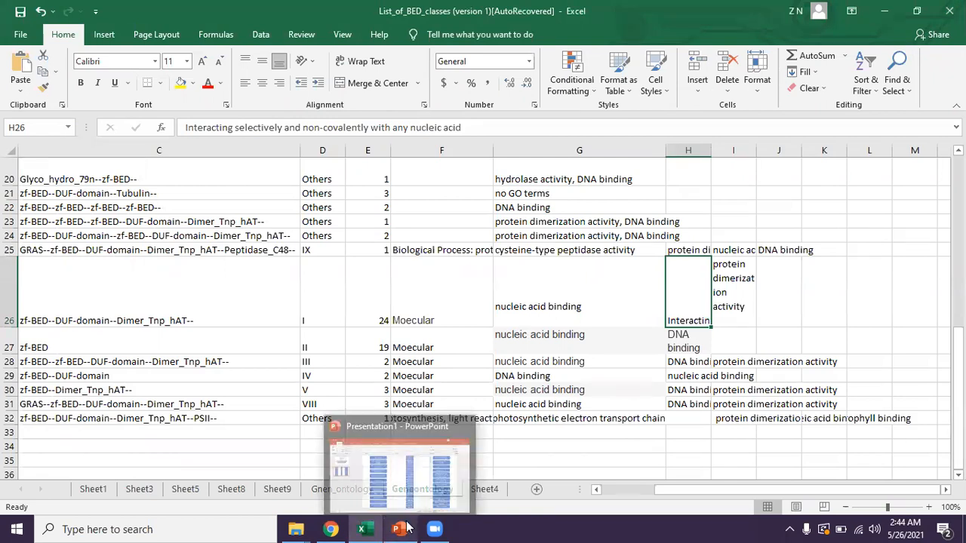
{"action": "left_click", "coordinate": [397, 479]}
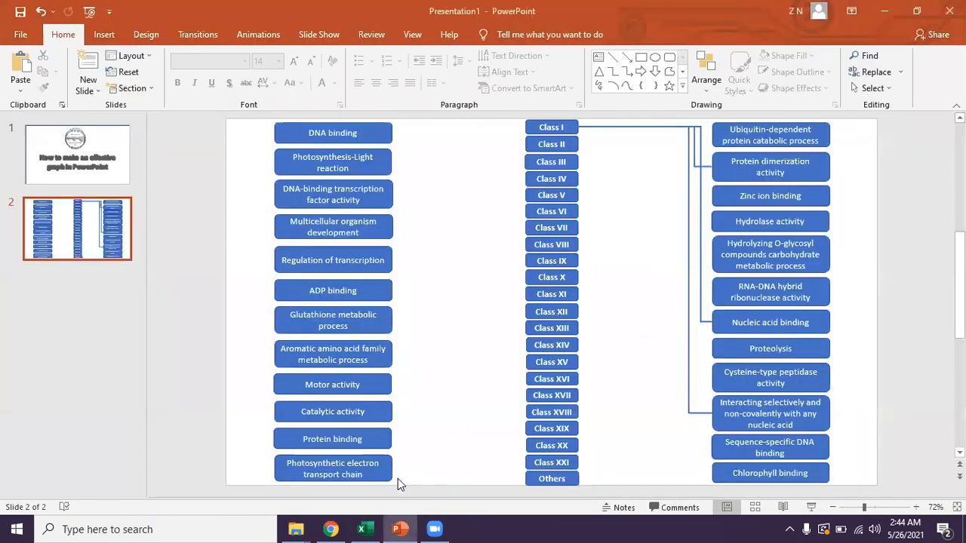
Paste a copy of the Class I elbow connector and attach its start to the side of Class II facing the DNA binding column.
{"action": "left_click", "coordinate": [688, 257]}
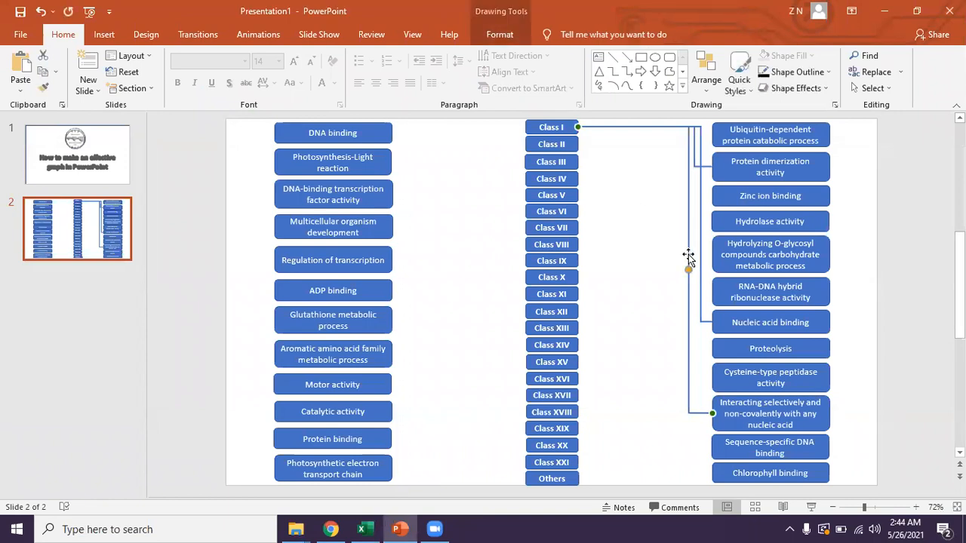
{"action": "key", "text": "ctrl+v"}
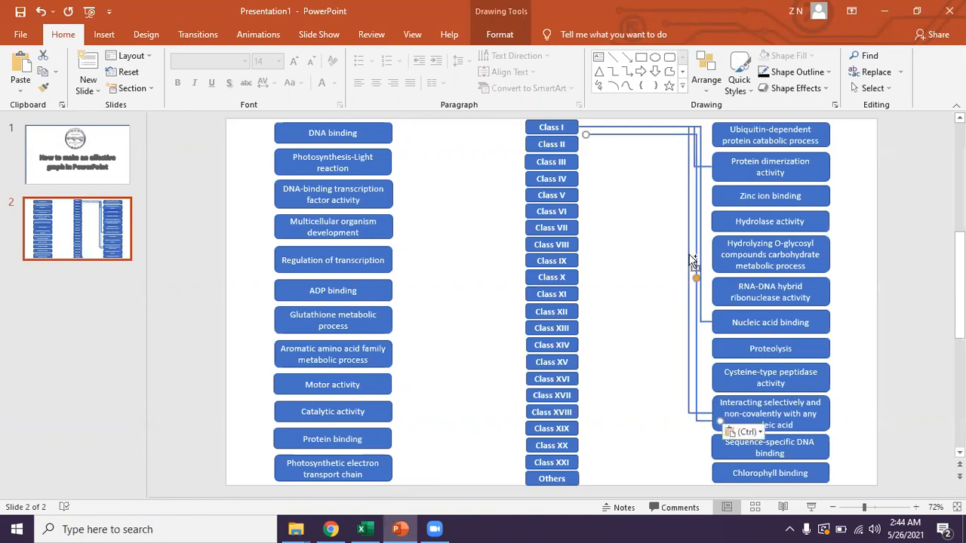
{"action": "left_click_drag", "start_coordinate": [585, 134], "coordinate": [526, 144]}
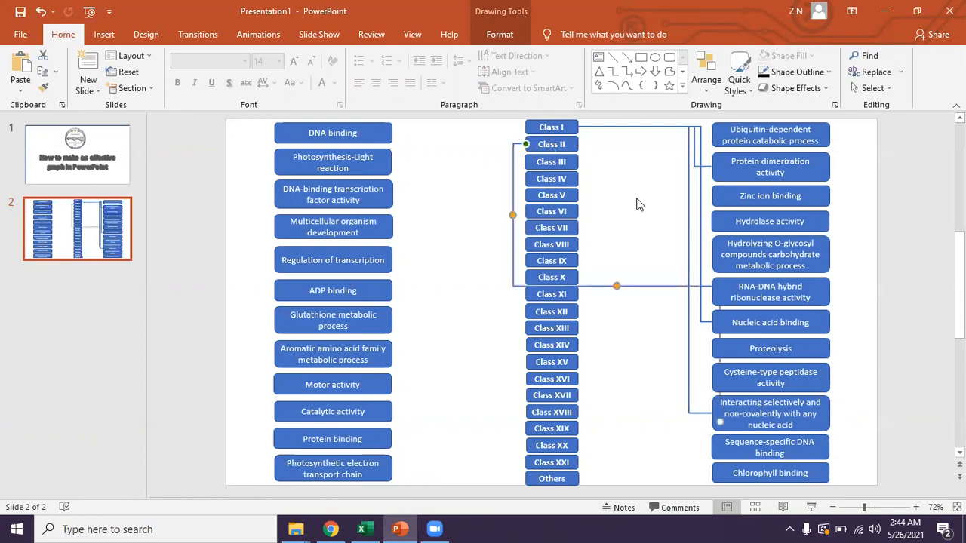